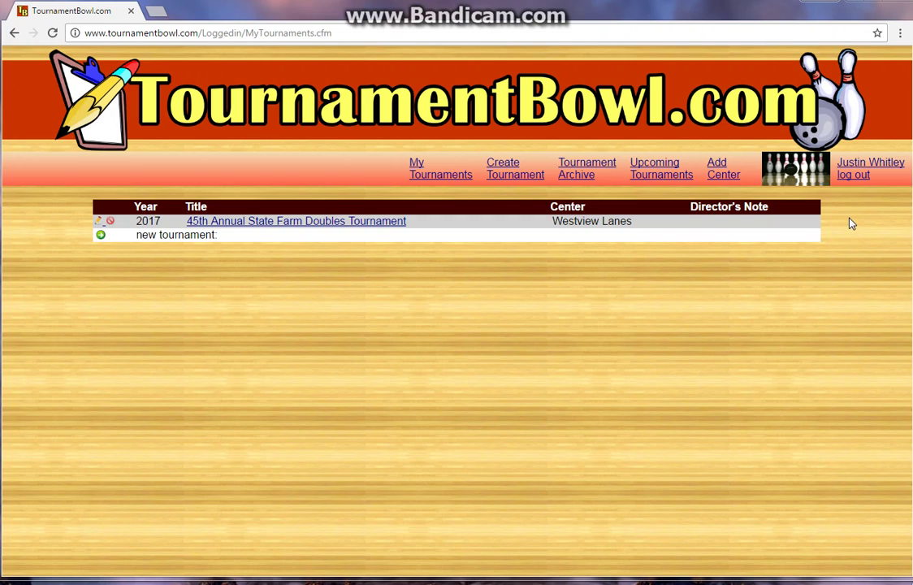
From My Tournaments, start setting up a new tournament with Create Tournament.
{"action": "left_click", "coordinate": [509, 176]}
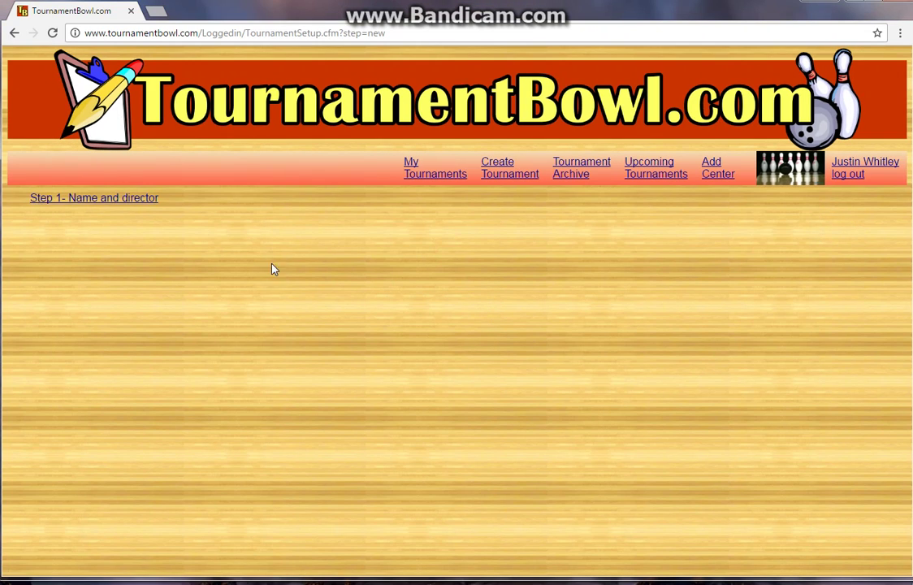
Name the tournament 'Wilson USBC' and keep the current director.
{"action": "left_click", "coordinate": [151, 198]}
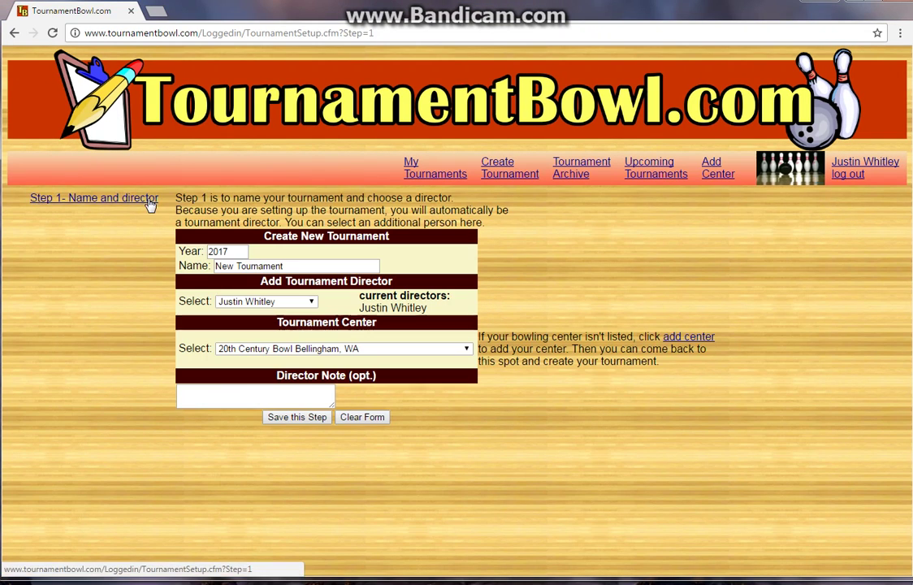
{"action": "triple_click", "coordinate": [286, 266]}
{"action": "type", "text": "Wilson USBC"}
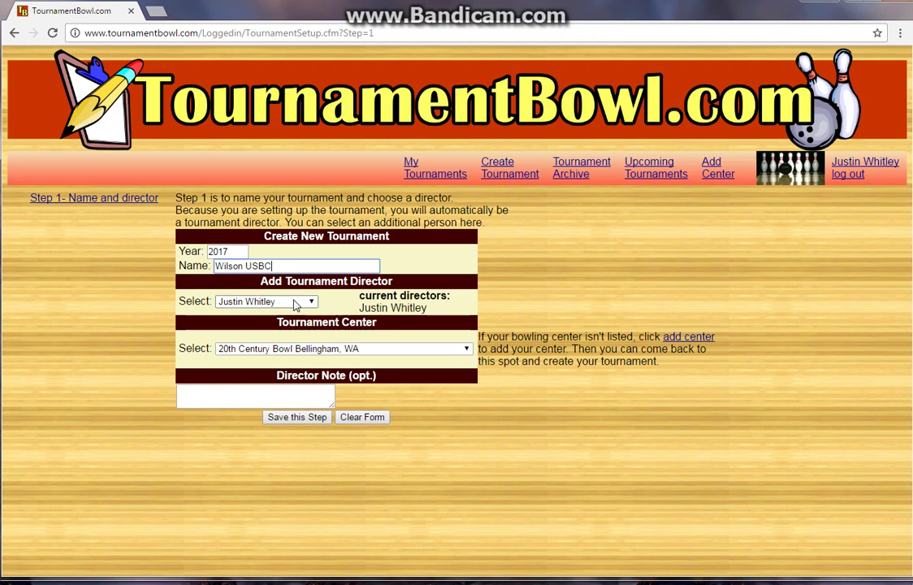
{"action": "left_click", "coordinate": [311, 302]}
{"action": "left_click", "coordinate": [312, 302]}
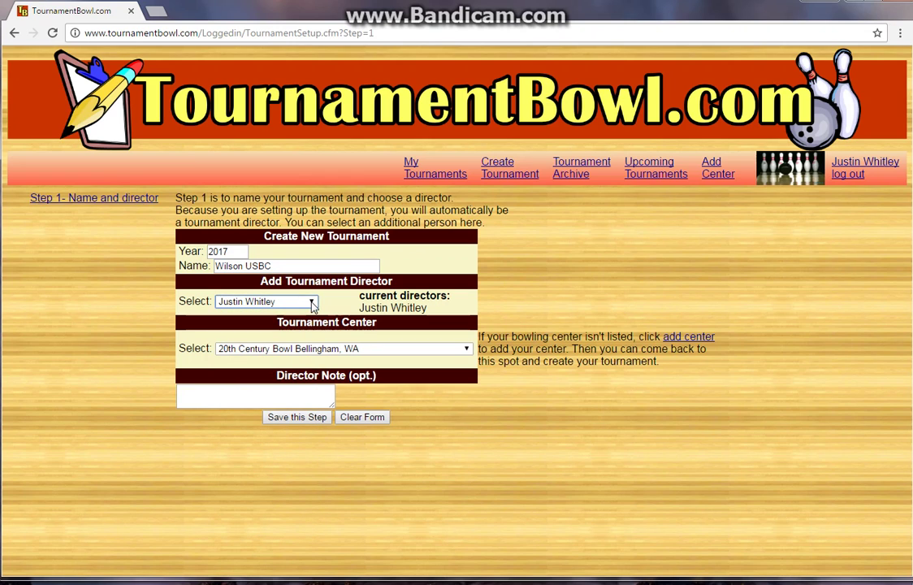
Choose Westview Lanes Wilson, NC as the center, save Step 1, and go to event choosing.
{"action": "left_click", "coordinate": [355, 353]}
{"action": "left_click_drag", "start_coordinate": [467, 363], "coordinate": [480, 560]}
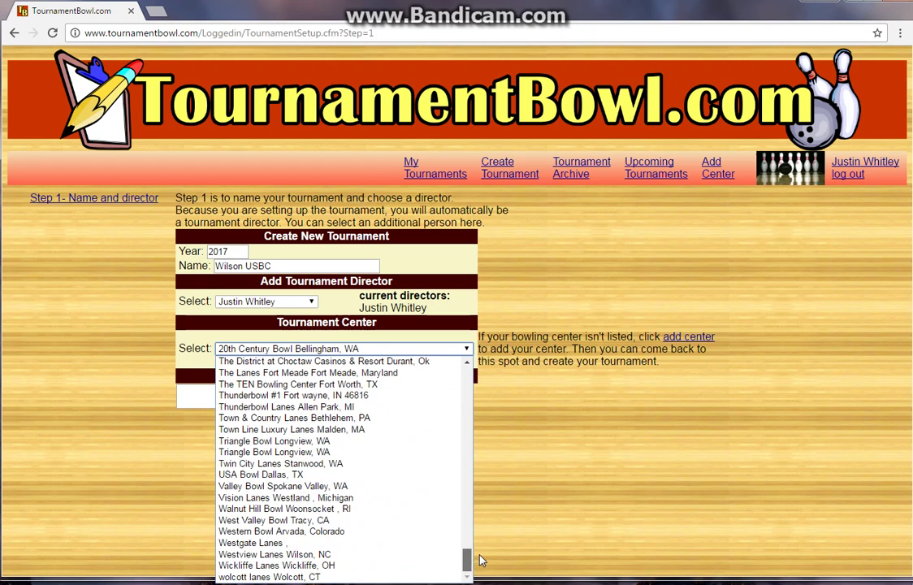
{"action": "left_click", "coordinate": [317, 553]}
{"action": "left_click", "coordinate": [293, 394]}
{"action": "left_click", "coordinate": [297, 417]}
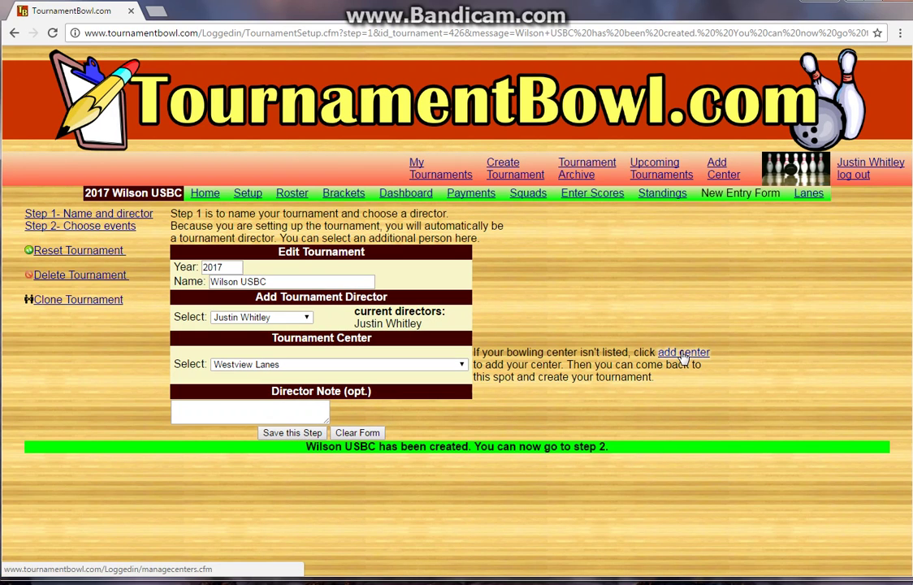
{"action": "left_click", "coordinate": [127, 226]}
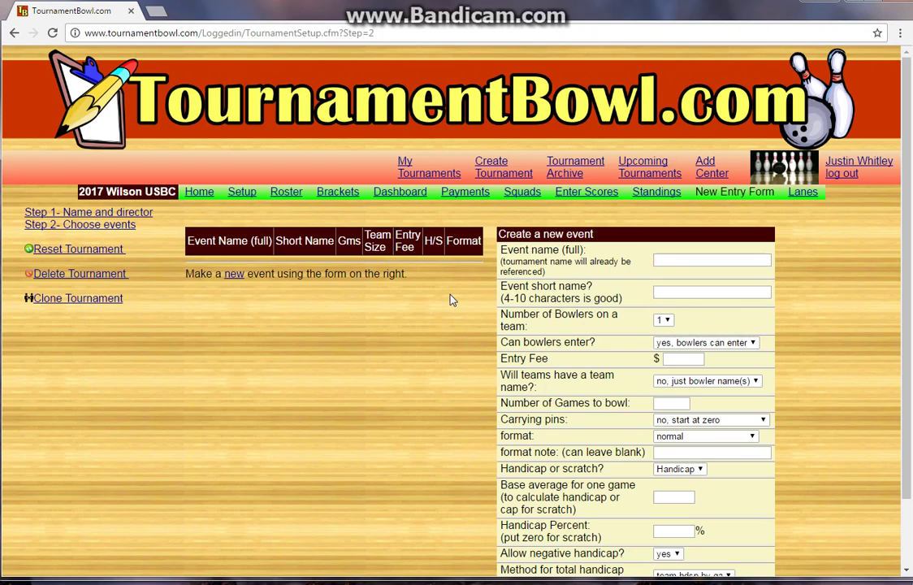
Enter event name Singles, short name singles, a $20 entry fee and 3 games.
{"action": "left_click", "coordinate": [667, 261]}
{"action": "type", "text": "Singles"}
{"action": "key", "text": "Tab"}
{"action": "type", "text": "single"}
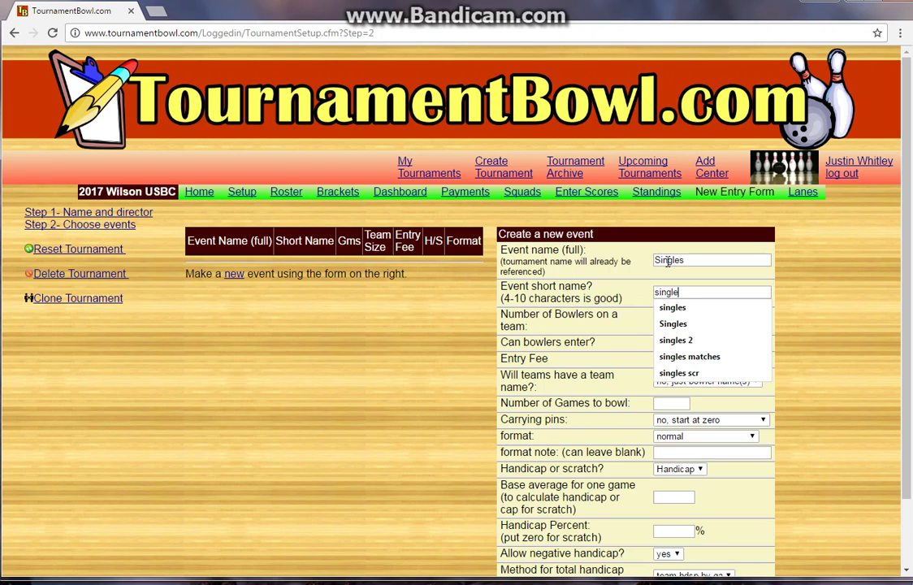
{"action": "type", "text": "s"}
{"action": "left_click", "coordinate": [636, 261]}
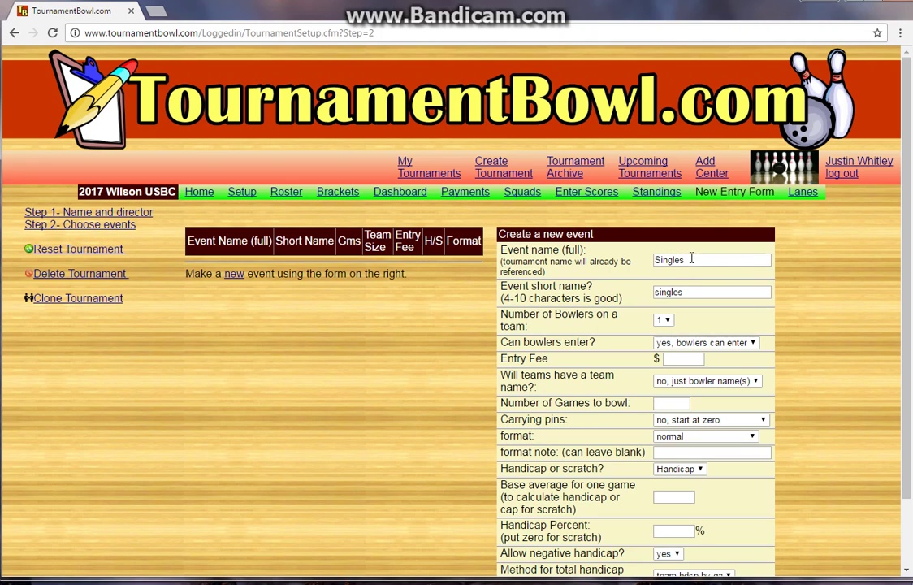
{"action": "left_click", "coordinate": [671, 358]}
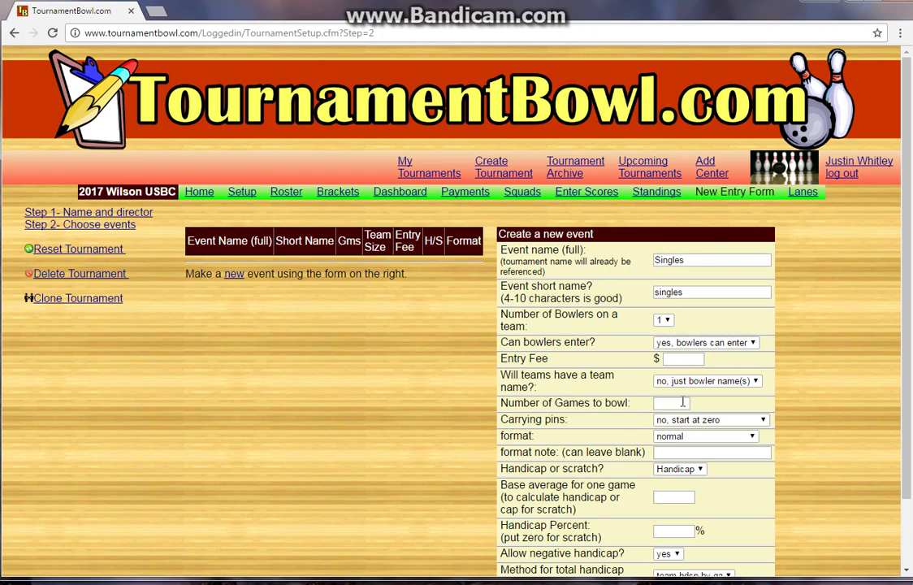
{"action": "type", "text": "20"}
{"action": "left_click", "coordinate": [666, 402]}
{"action": "type", "text": "3"}
Give Singles a 220 base, 90% handicap, no negative handicap, bowler handicap, and create it.
{"action": "scroll", "coordinate": [841, 465], "scroll_direction": "down", "scroll_amount": 1}
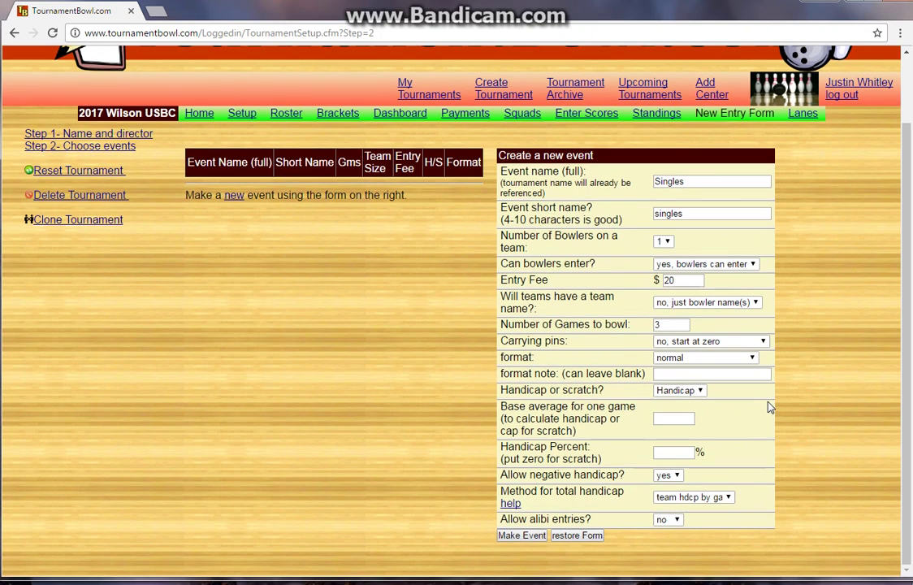
{"action": "type", "text": "220"}
{"action": "left_click", "coordinate": [662, 456]}
{"action": "type", "text": "90"}
{"action": "left_click", "coordinate": [677, 477]}
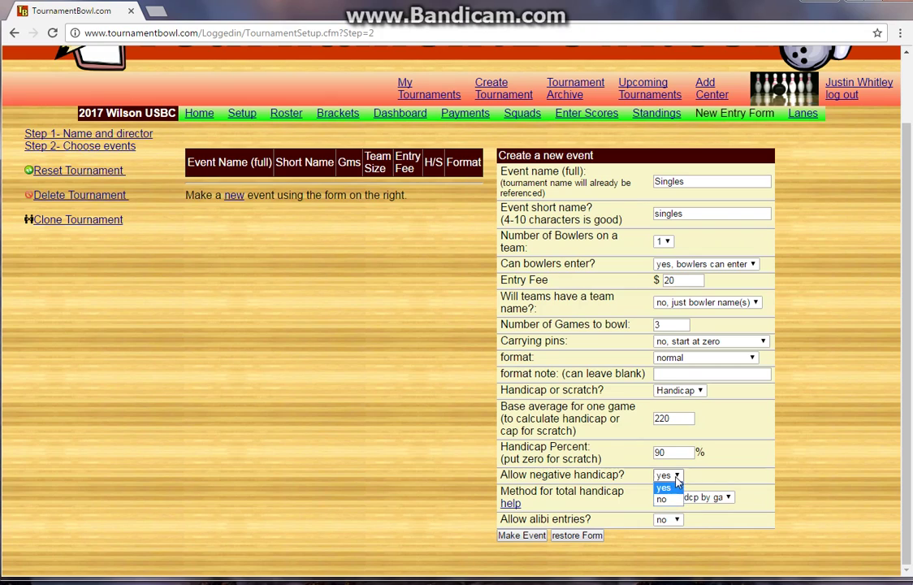
{"action": "left_click", "coordinate": [679, 495]}
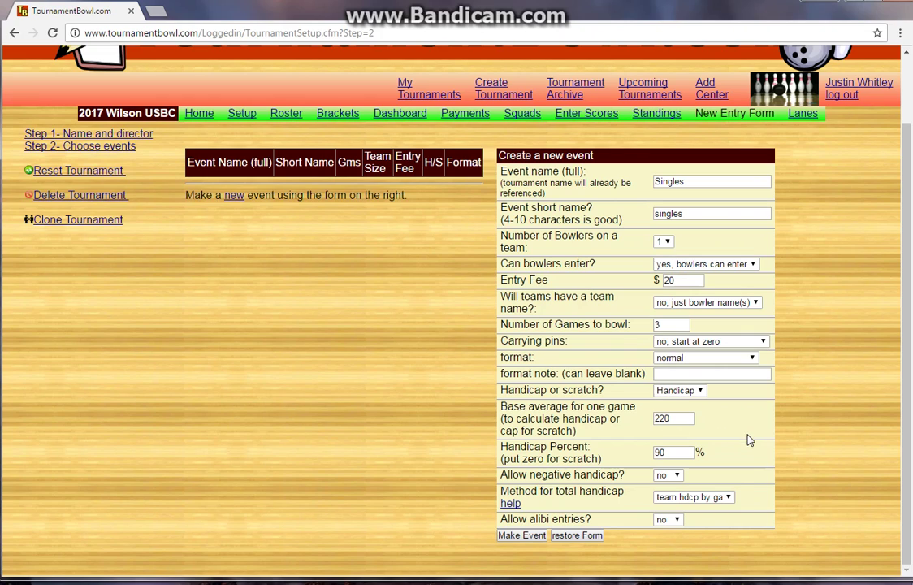
{"action": "left_click", "coordinate": [728, 497]}
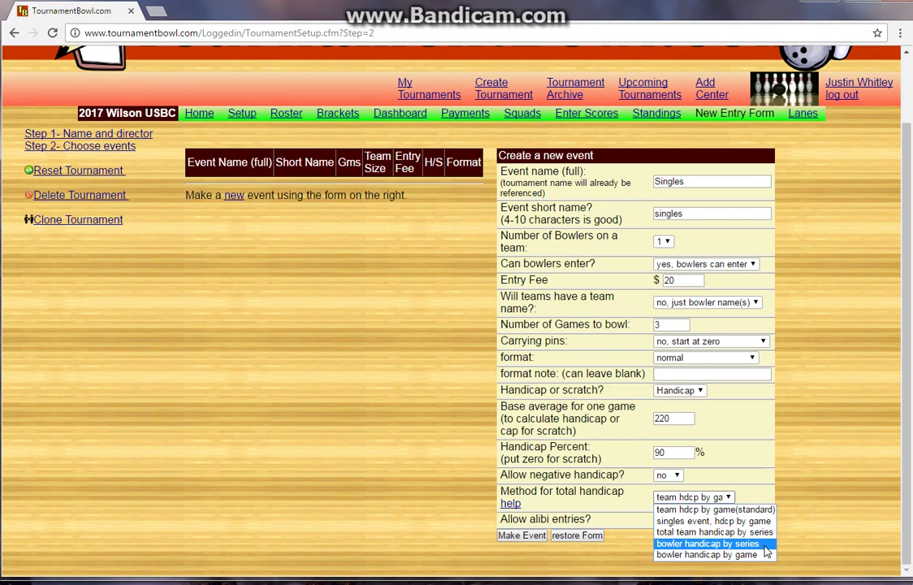
{"action": "left_click", "coordinate": [705, 553]}
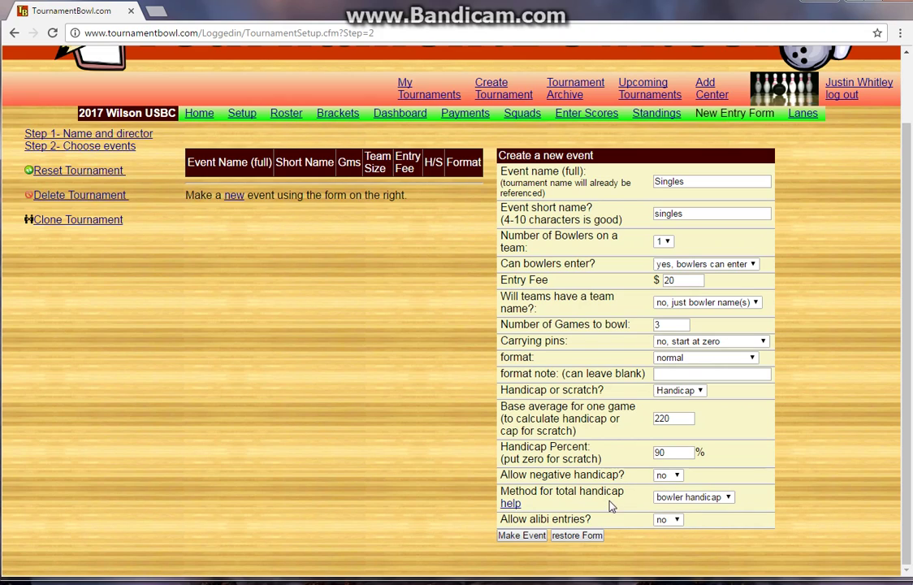
{"action": "key", "text": "Return"}
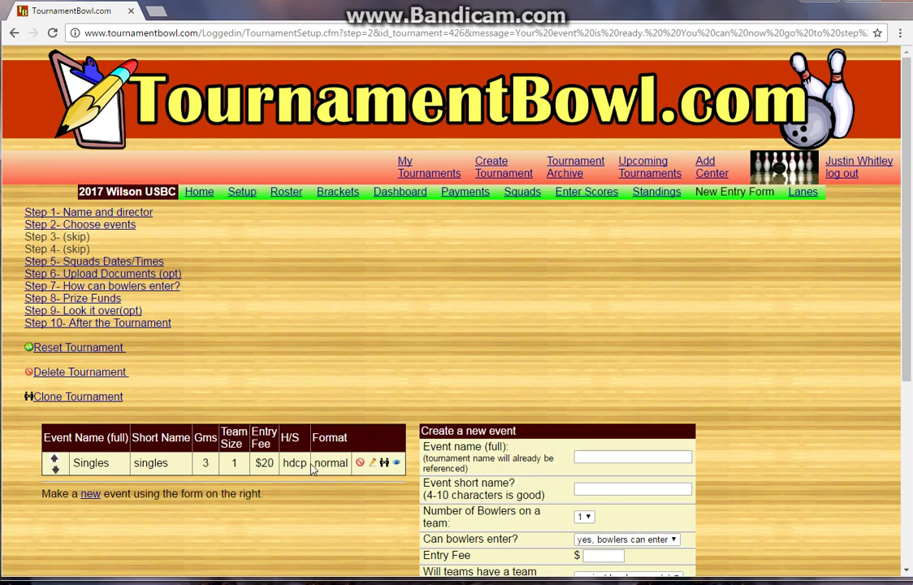
Enter event Doubles (short name doubles) with 2 bowlers, $40 entry and 3 games.
{"action": "scroll", "coordinate": [467, 424], "scroll_direction": "down", "scroll_amount": 3}
{"action": "left_click", "coordinate": [592, 342]}
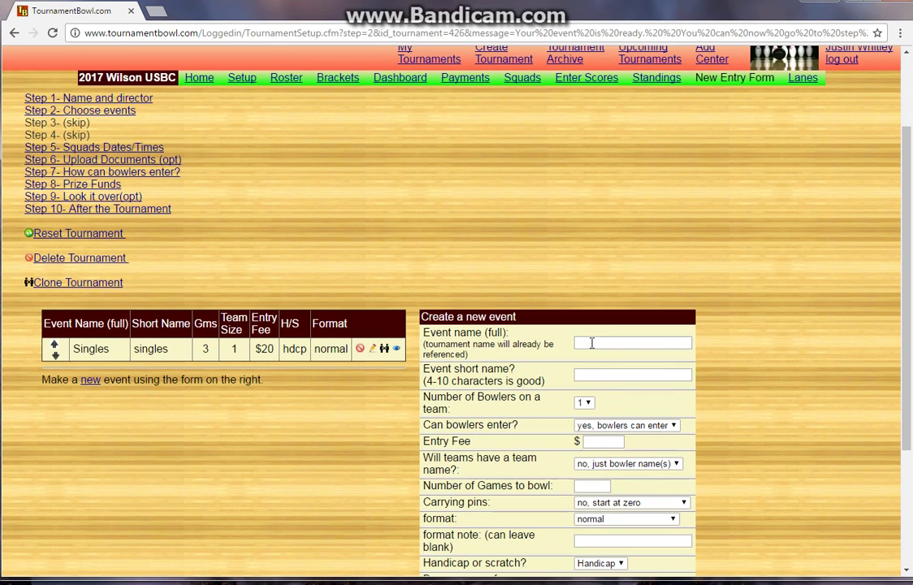
{"action": "type", "text": "Doubles"}
{"action": "key", "text": "Tab"}
{"action": "type", "text": "doubles"}
{"action": "key", "text": "Tab"}
{"action": "type", "text": "40"}
{"action": "scroll", "coordinate": [747, 345], "scroll_direction": "down", "scroll_amount": 3}
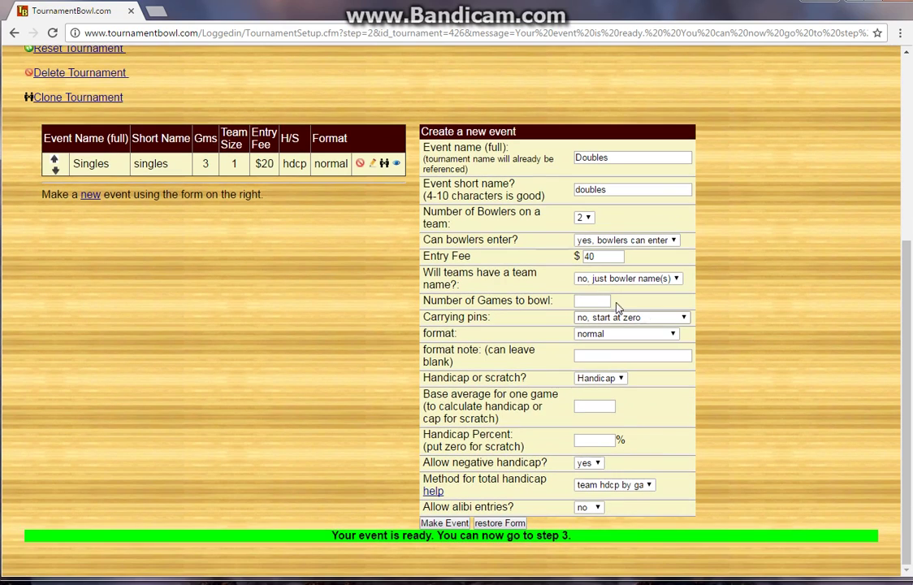
{"action": "left_click", "coordinate": [579, 301]}
{"action": "type", "text": "3"}
Set 220 base, 90% handicap, no negative handicap, bowler handicap, and create Doubles.
{"action": "left_click", "coordinate": [600, 405]}
{"action": "type", "text": "220"}
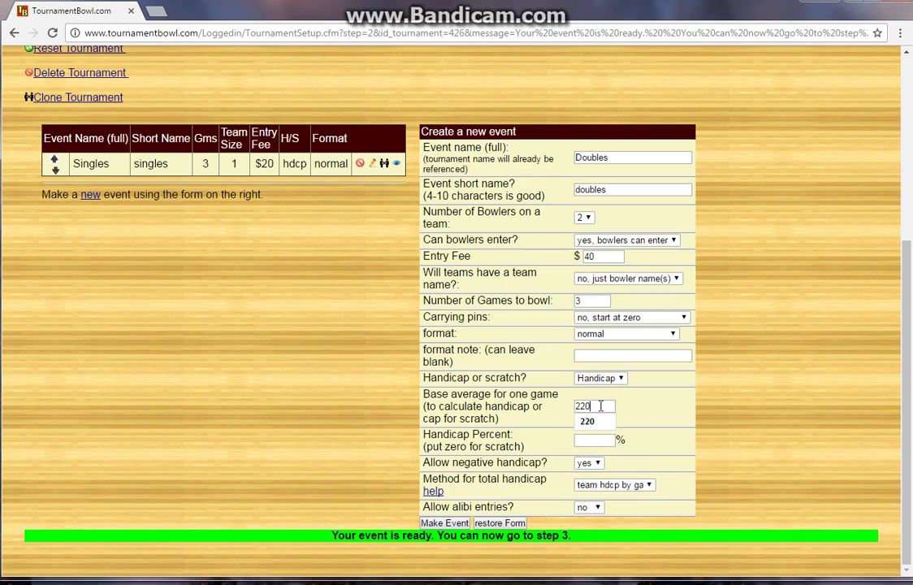
{"action": "key", "text": "Tab"}
{"action": "type", "text": "90"}
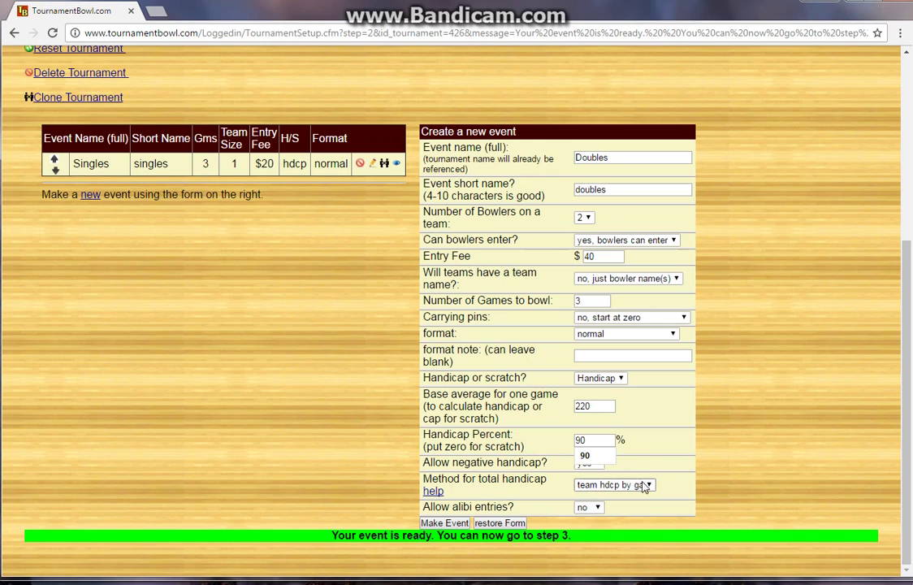
{"action": "left_click", "coordinate": [589, 462]}
{"action": "left_click", "coordinate": [596, 489]}
{"action": "left_click", "coordinate": [610, 485]}
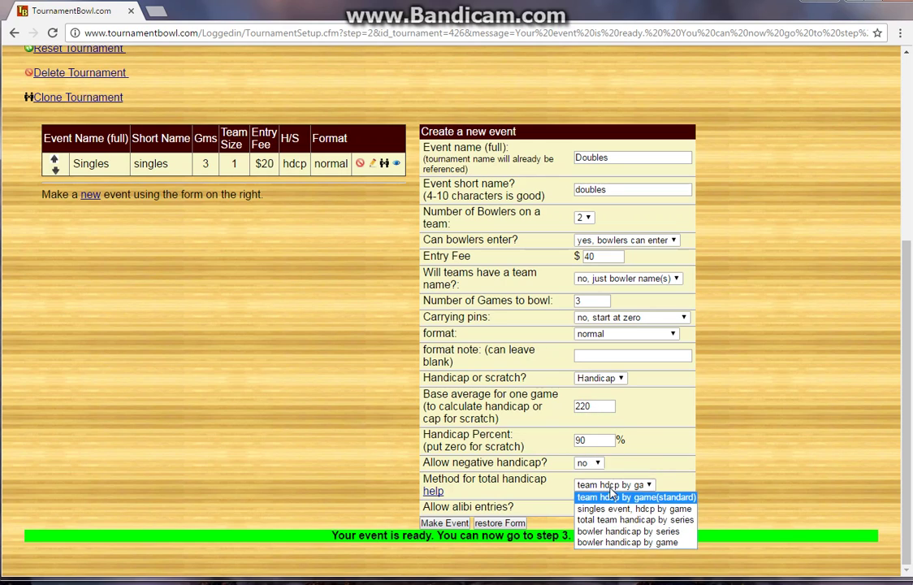
{"action": "left_click", "coordinate": [629, 543]}
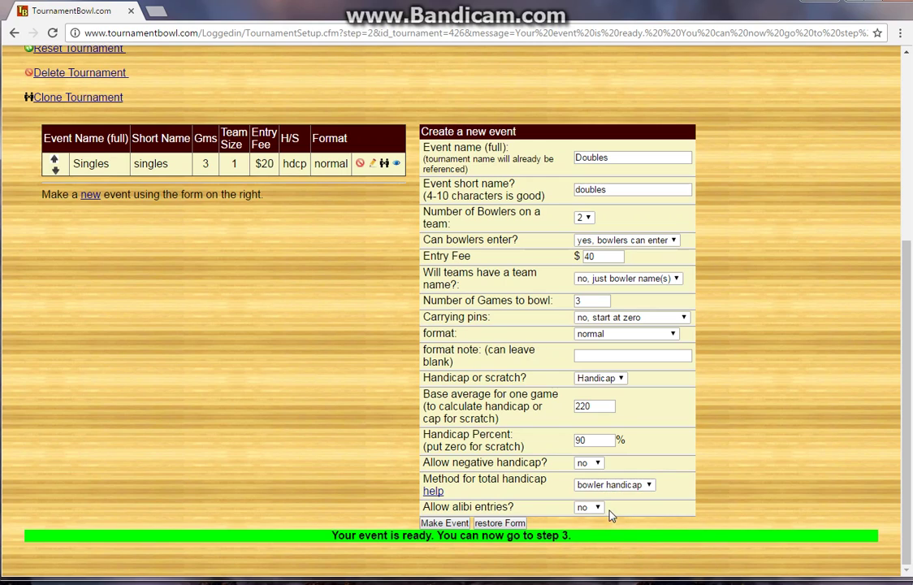
{"action": "left_click", "coordinate": [445, 523]}
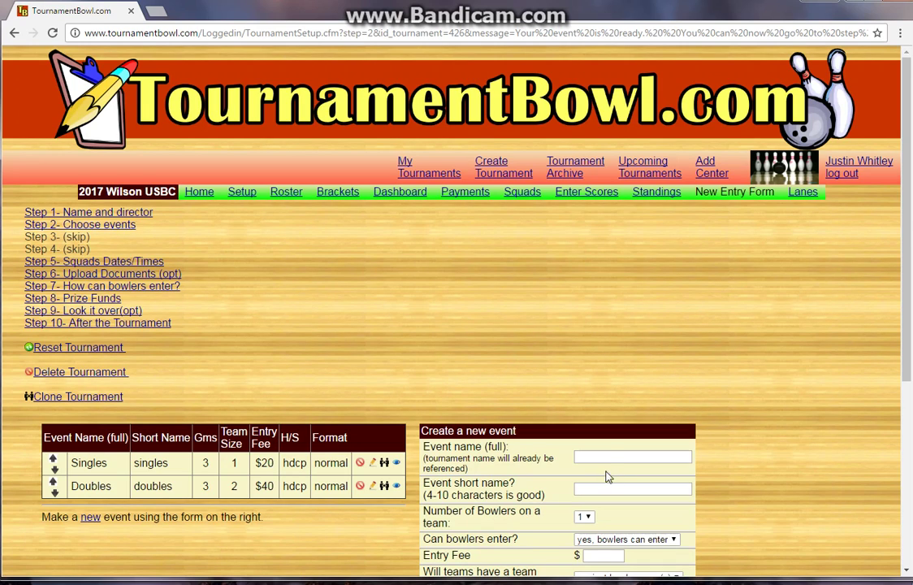
Name the third event Team (short name team) with four bowlers per team.
{"action": "type", "text": "Tea"}
{"action": "key", "text": "BackSpace"}
{"action": "key", "text": "BackSpace"}
{"action": "type", "text": "eam"}
{"action": "key", "text": "Tab"}
{"action": "type", "text": "team"}
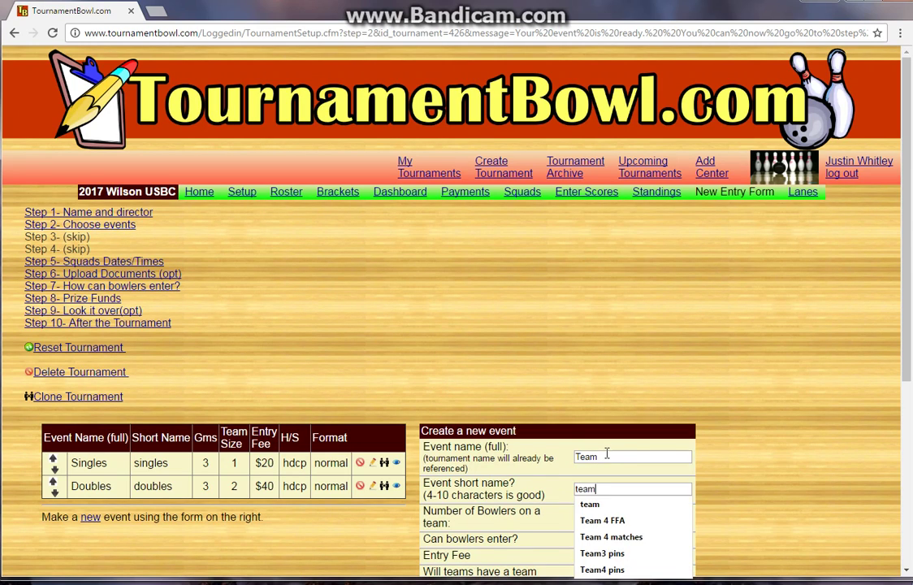
{"action": "scroll", "coordinate": [743, 431], "scroll_direction": "down", "scroll_amount": 4}
{"action": "left_click", "coordinate": [584, 219]}
{"action": "left_click", "coordinate": [583, 263]}
Set an $80 entry fee, teams identified by bowler names only, and 3 games.
{"action": "left_click", "coordinate": [595, 258]}
{"action": "type", "text": "80"}
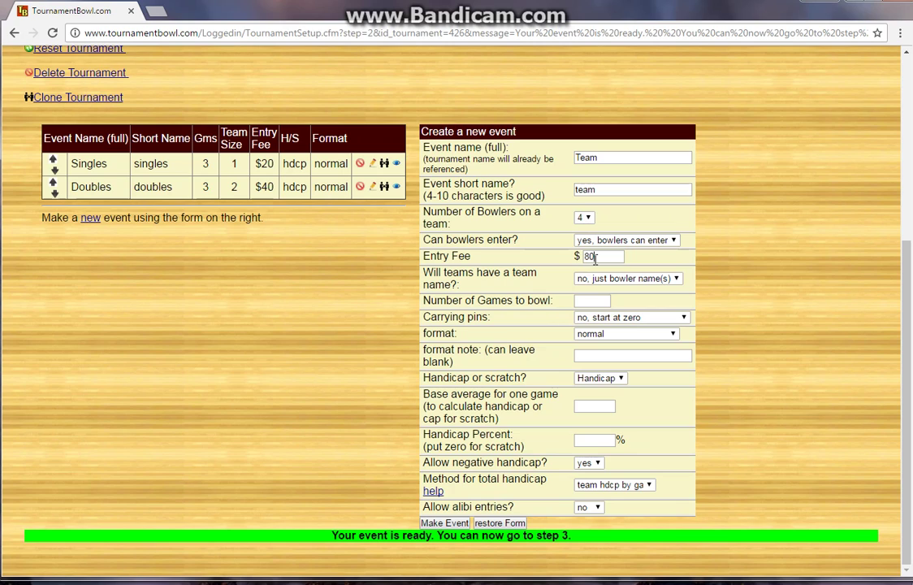
{"action": "left_click", "coordinate": [599, 279]}
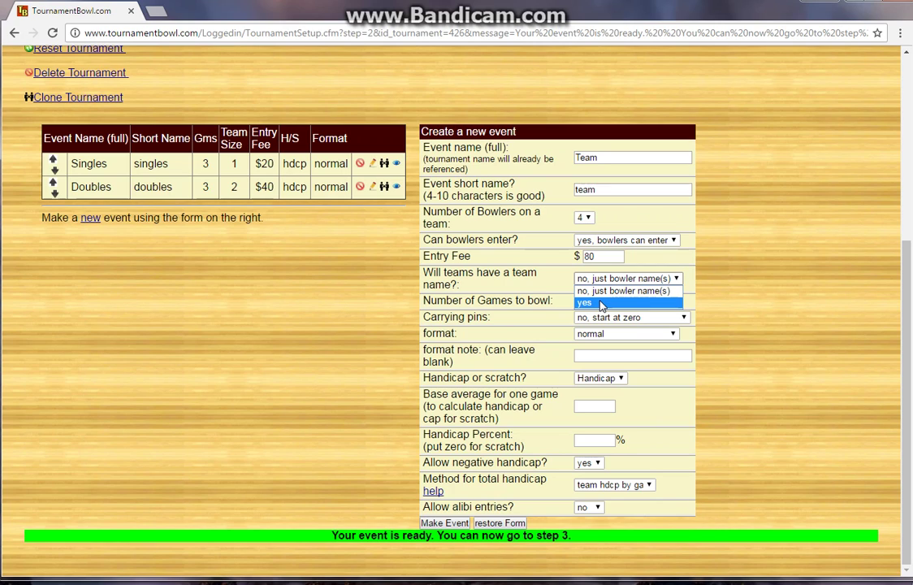
{"action": "left_click", "coordinate": [602, 292]}
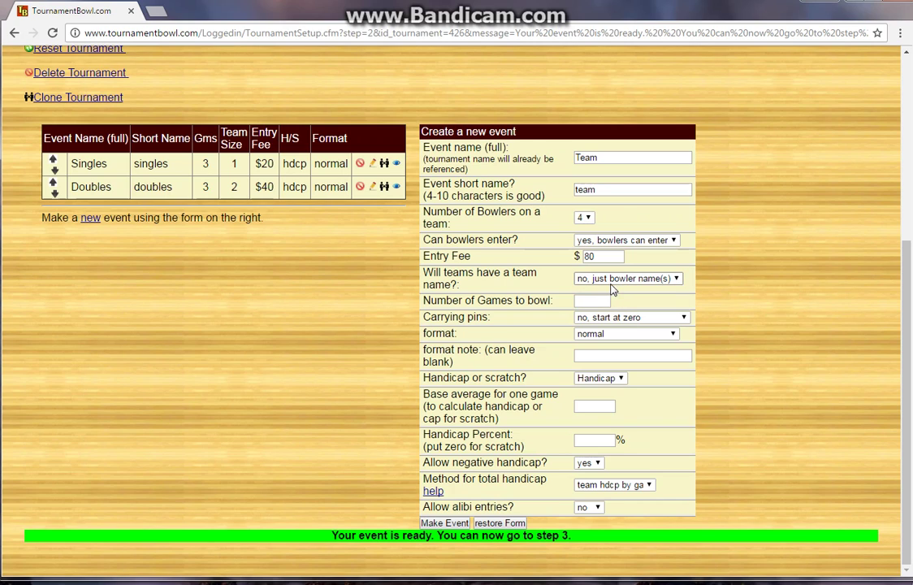
{"action": "left_click", "coordinate": [582, 301]}
{"action": "type", "text": "3"}
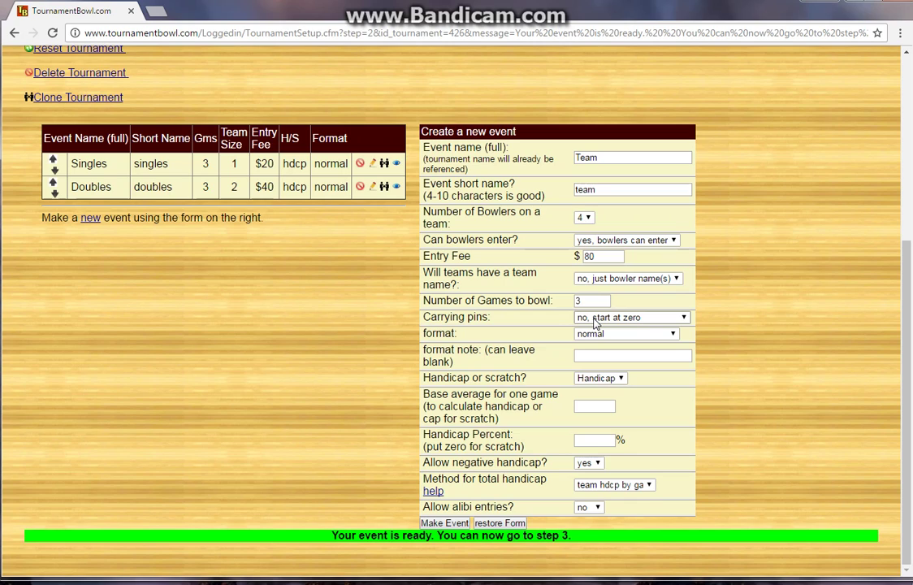
Set 220 base, 90% handicap, no negative, bowler handicap by game, and create Team.
{"action": "left_click", "coordinate": [599, 406]}
{"action": "type", "text": "220"}
{"action": "key", "text": "Tab"}
{"action": "type", "text": "90"}
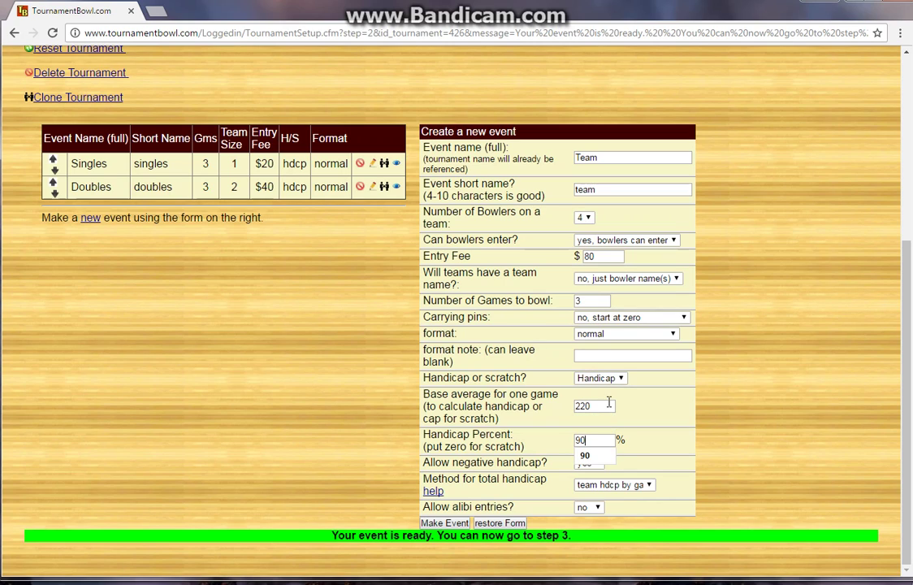
{"action": "left_click", "coordinate": [587, 462]}
{"action": "left_click", "coordinate": [583, 488]}
{"action": "left_click", "coordinate": [614, 484]}
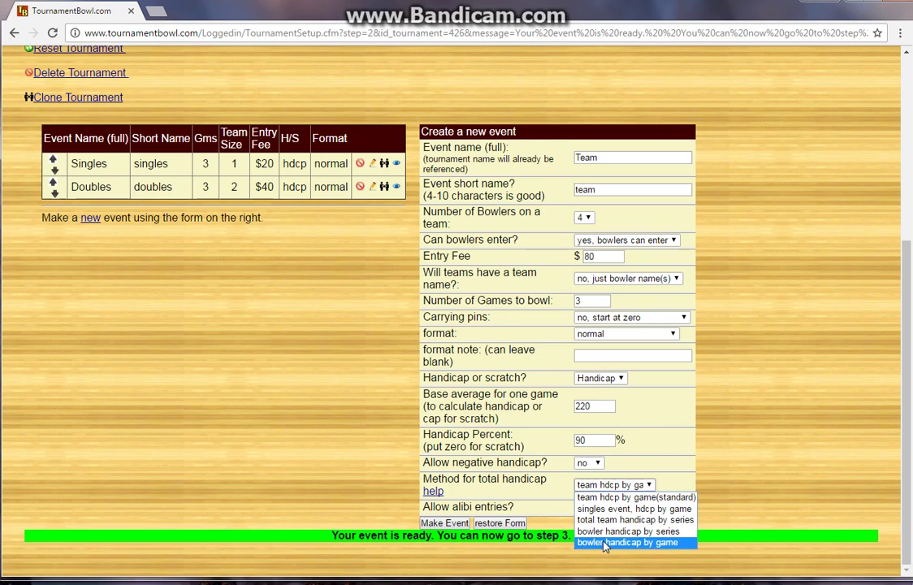
{"action": "left_click", "coordinate": [599, 541]}
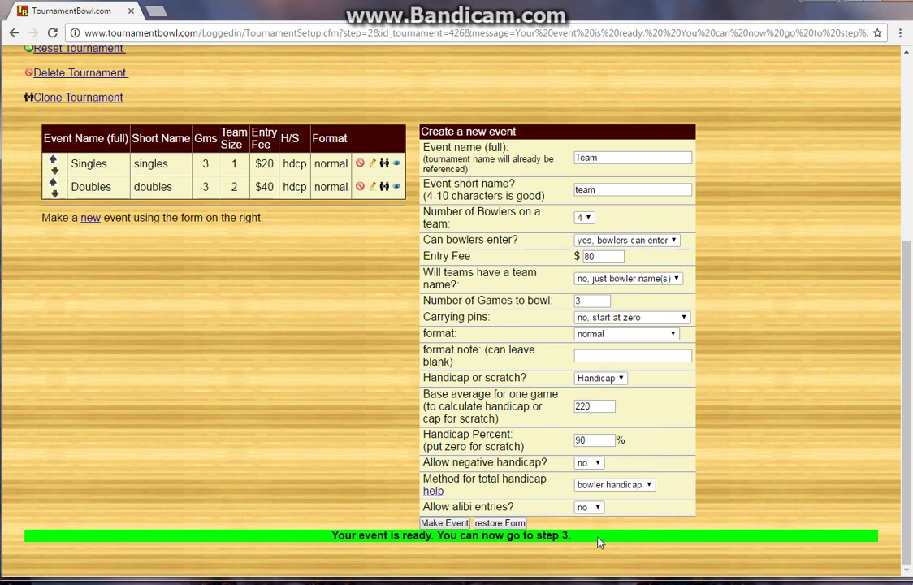
{"action": "left_click", "coordinate": [447, 523]}
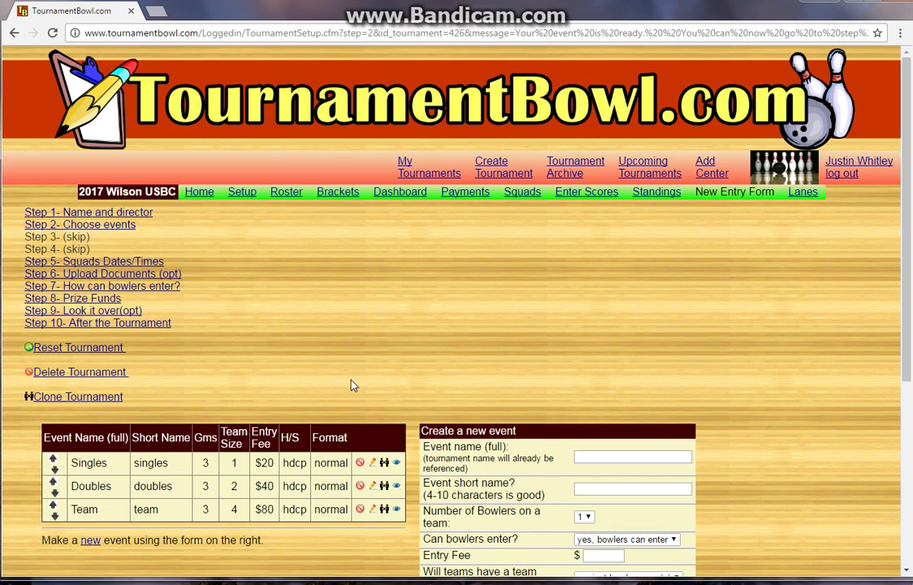
Go to Step 5 to set squad dates and times.
{"action": "scroll", "coordinate": [354, 381], "scroll_direction": "down", "scroll_amount": 2}
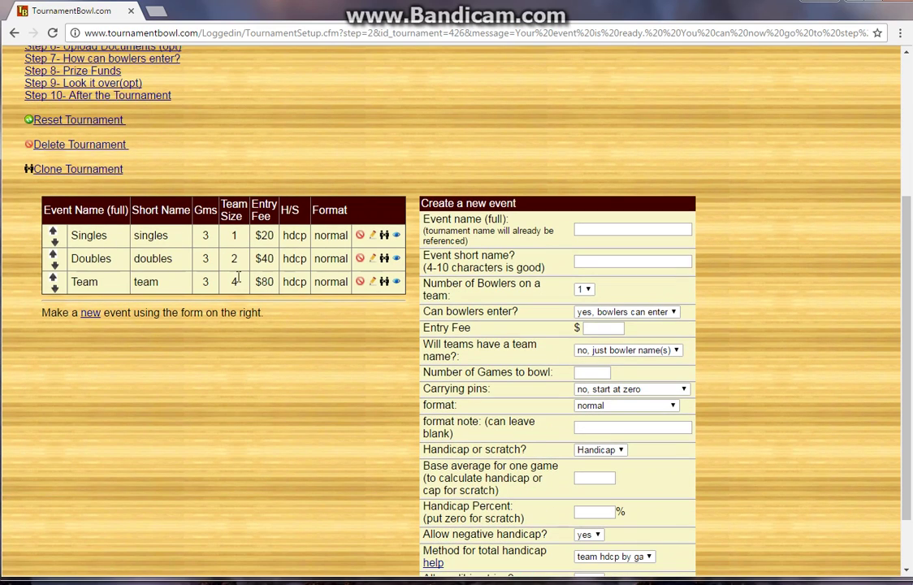
{"action": "scroll", "coordinate": [244, 308], "scroll_direction": "up", "scroll_amount": 2}
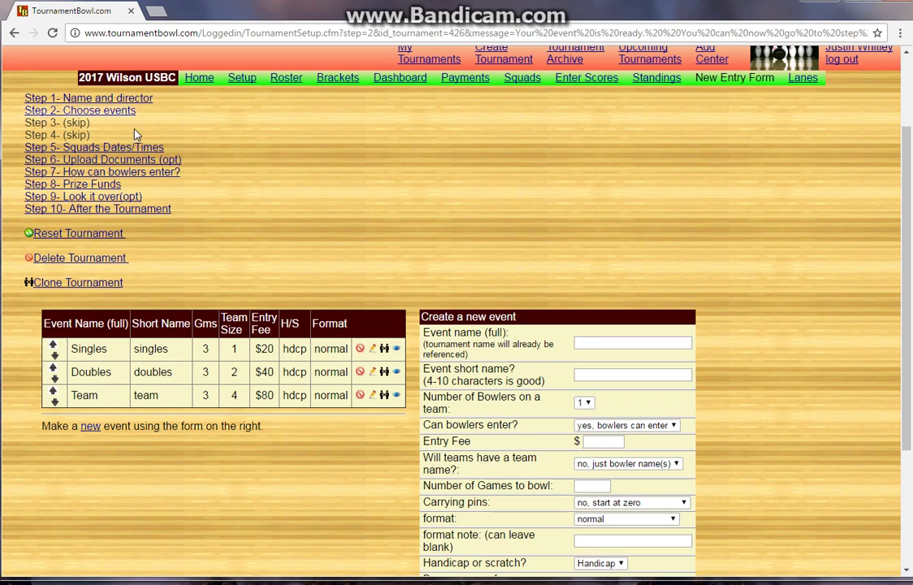
{"action": "left_click", "coordinate": [134, 150]}
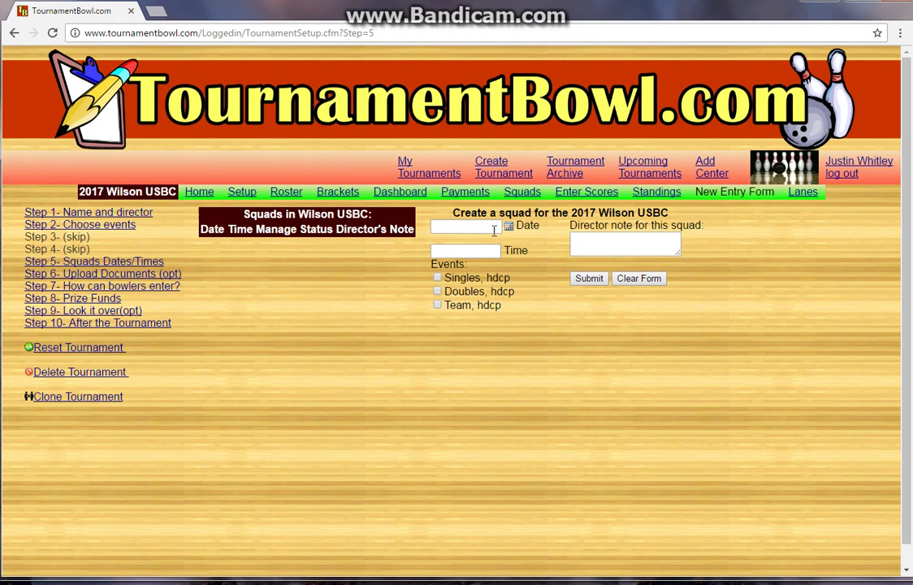
Add a squad on 04/17/2017 at 7:30pm covering Singles, Doubles and Team.
{"action": "left_click", "coordinate": [509, 227]}
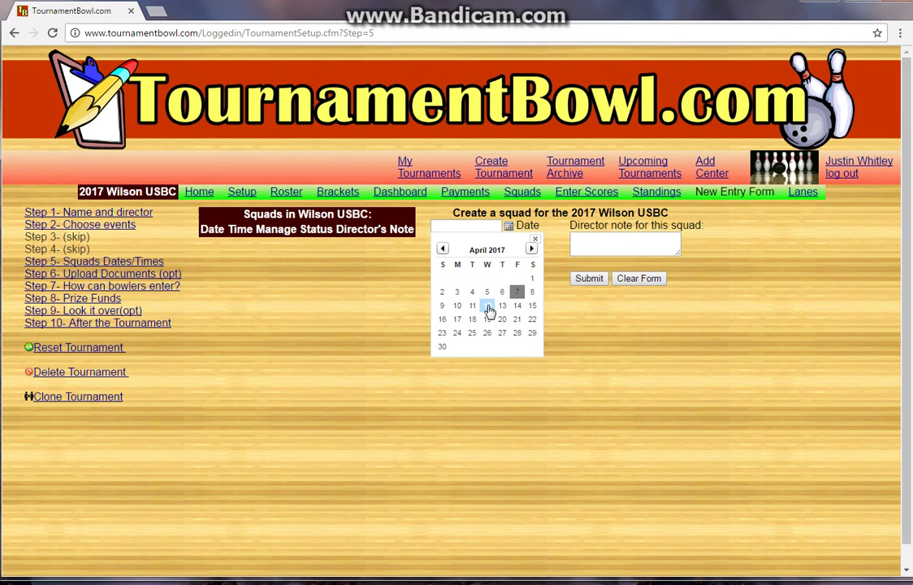
{"action": "left_click", "coordinate": [458, 320]}
{"action": "left_click", "coordinate": [460, 252]}
{"action": "type", "text": "7:30pm"}
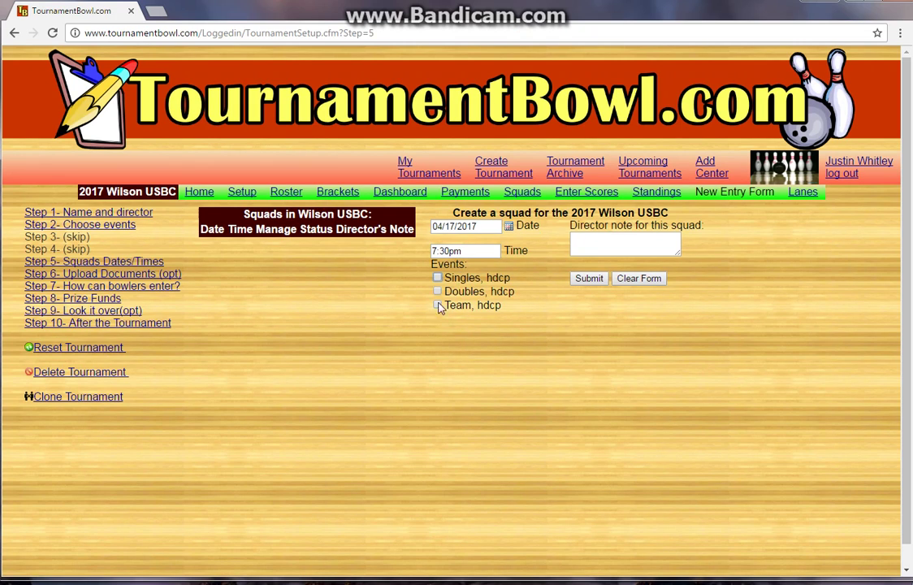
{"action": "left_click", "coordinate": [437, 278]}
{"action": "left_click", "coordinate": [437, 291]}
{"action": "left_click", "coordinate": [438, 304]}
{"action": "left_click", "coordinate": [588, 278]}
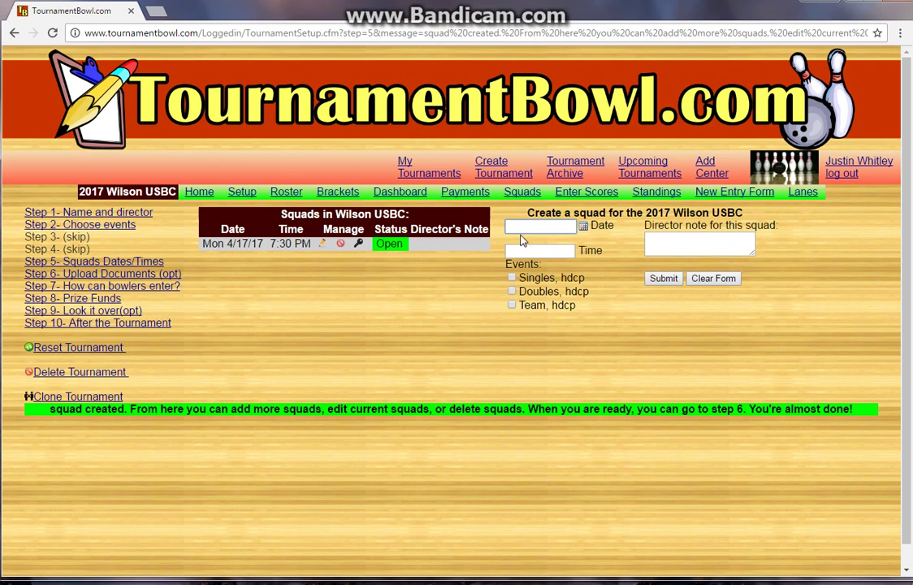
Add a second squad on 04/19/2017 at 7:30pm for all three events, then go to Upload Documents.
{"action": "left_click", "coordinate": [582, 225]}
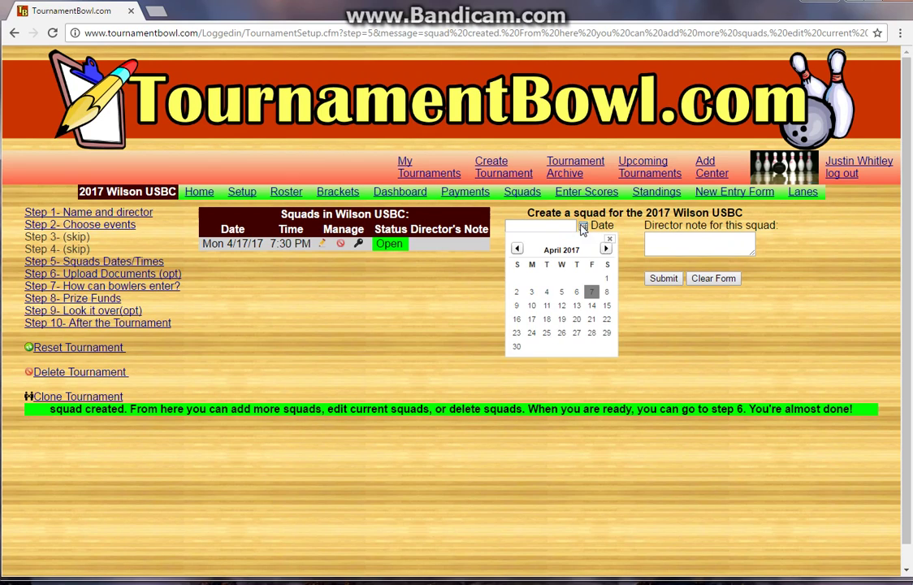
{"action": "left_click", "coordinate": [565, 318]}
{"action": "left_click", "coordinate": [544, 249]}
{"action": "type", "text": "7:30pm"}
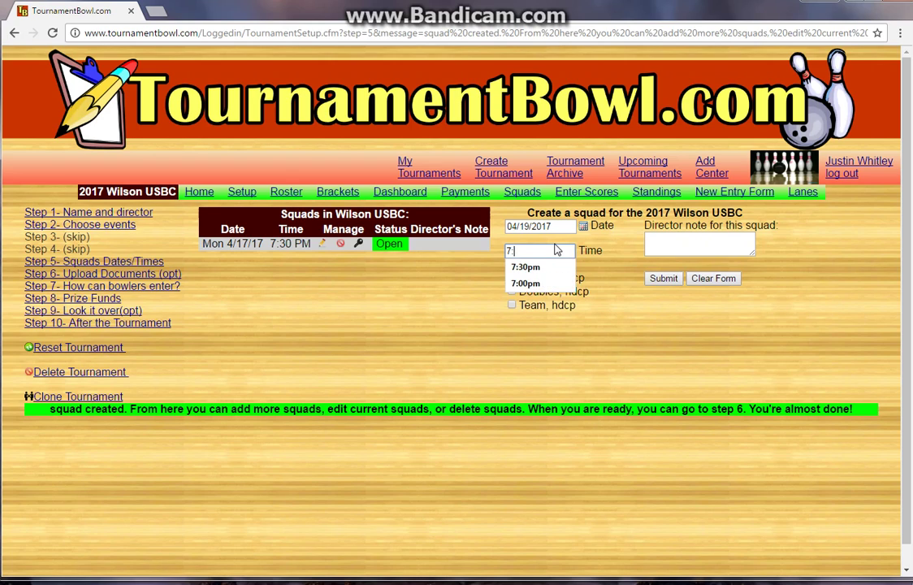
{"action": "key", "text": "Tab"}
{"action": "key", "text": "space"}
{"action": "key", "text": "Tab"}
{"action": "key", "text": "space"}
{"action": "key", "text": "Tab"}
{"action": "key", "text": "space"}
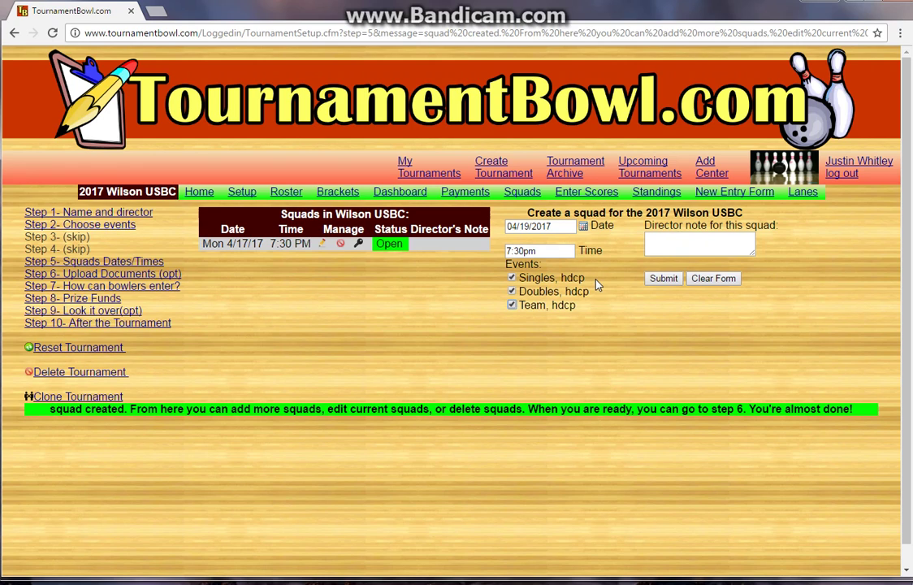
{"action": "left_click", "coordinate": [663, 278]}
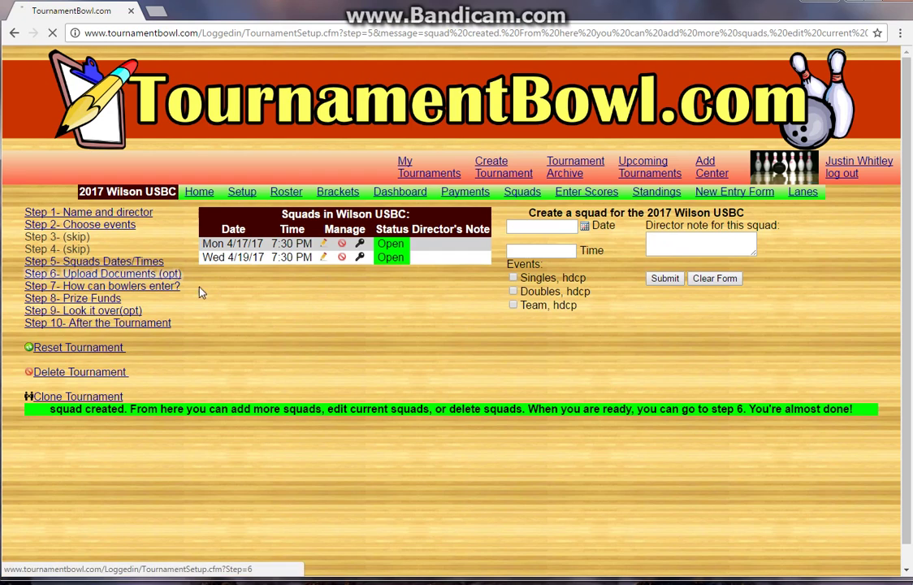
{"action": "left_click", "coordinate": [167, 274]}
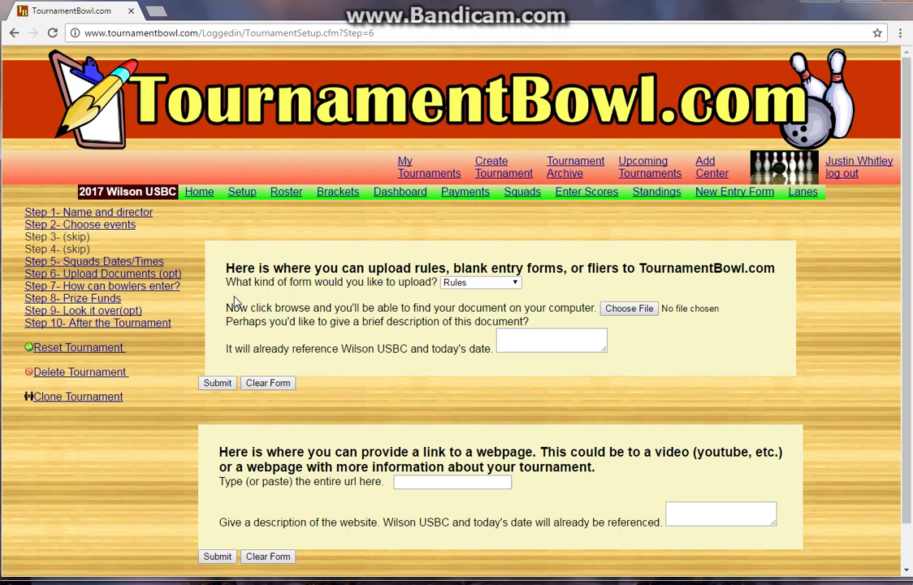
Leave the document type on Rules without uploading and move to Step 7 entry options.
{"action": "left_click", "coordinate": [492, 284]}
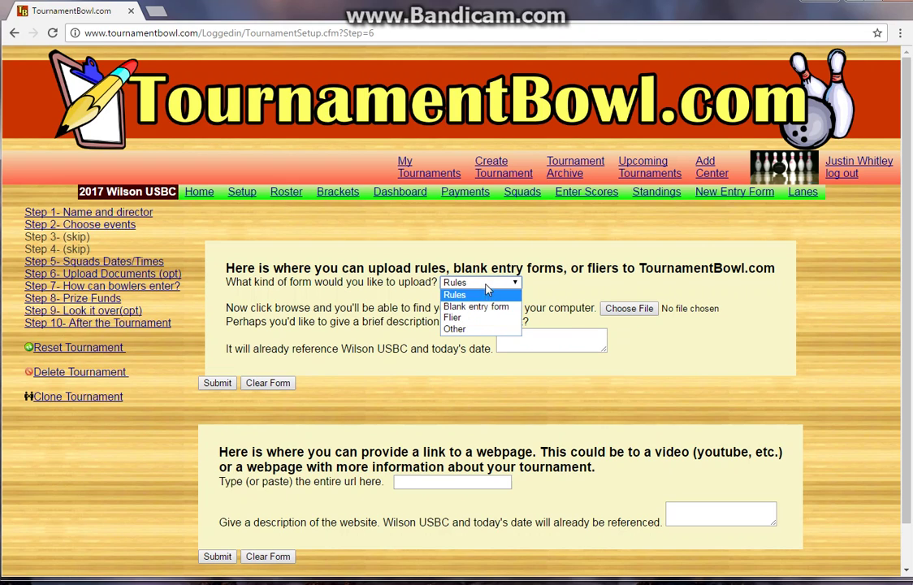
{"action": "left_click", "coordinate": [493, 286]}
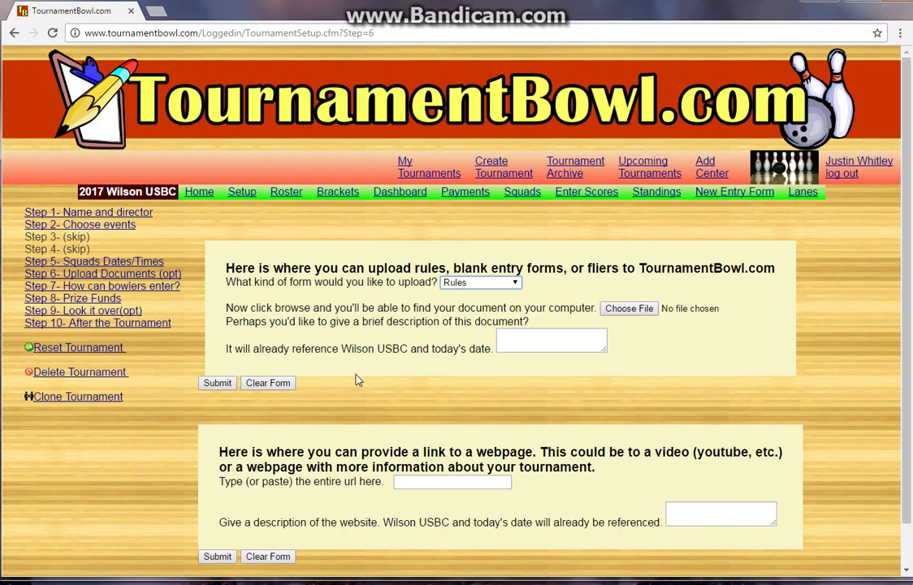
{"action": "left_click", "coordinate": [166, 286]}
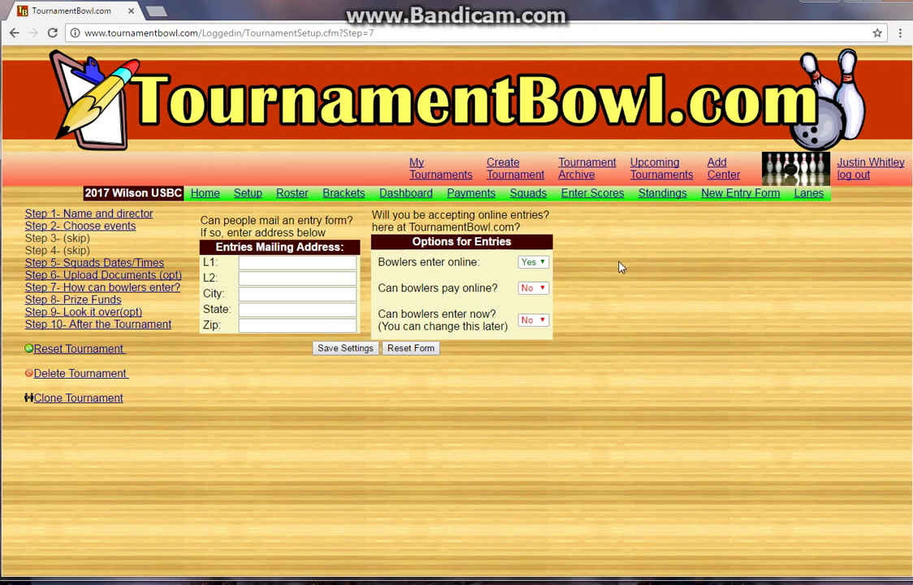
Try allowing online payment, then set it back to No.
{"action": "left_click", "coordinate": [537, 288]}
{"action": "left_click", "coordinate": [532, 311]}
{"action": "left_click", "coordinate": [538, 287]}
{"action": "left_click", "coordinate": [534, 301]}
Set 'Can bowlers enter now?' to Yes, save the settings, and go to Prize Funds.
{"action": "left_click", "coordinate": [538, 320]}
{"action": "left_click", "coordinate": [533, 345]}
{"action": "left_click", "coordinate": [535, 324]}
{"action": "left_click", "coordinate": [529, 332]}
{"action": "left_click", "coordinate": [539, 320]}
{"action": "left_click", "coordinate": [339, 348]}
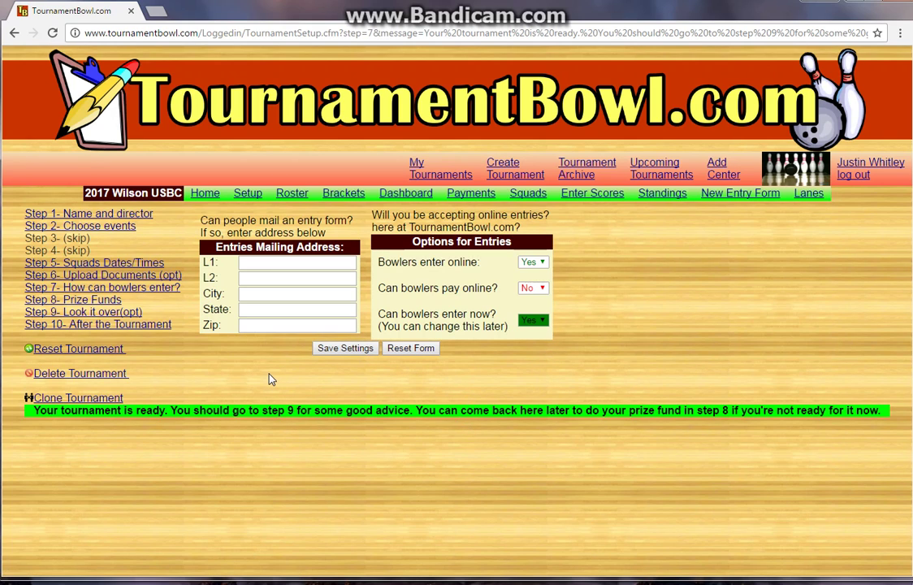
{"action": "left_click", "coordinate": [97, 299]}
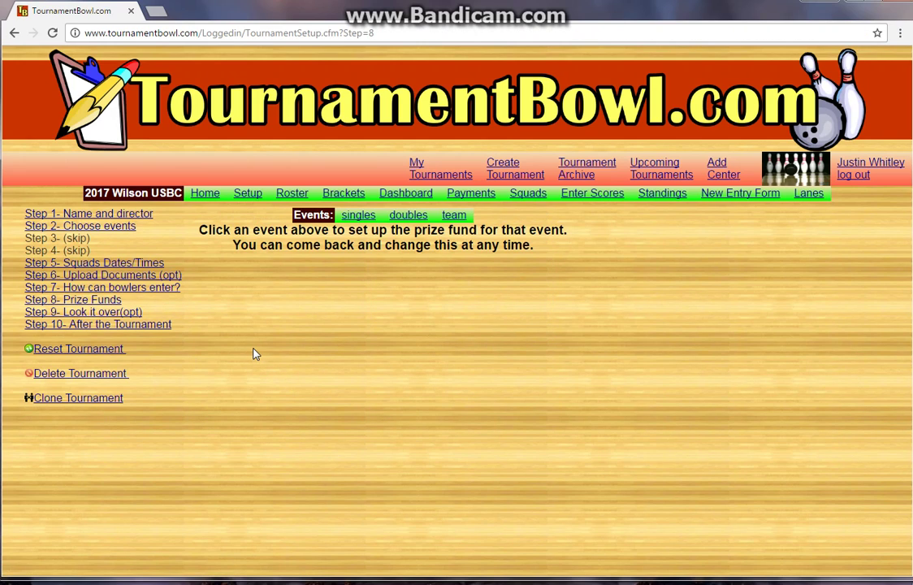
Make the Singles prize fund pay 5 places, then show the tournament dashboard.
{"action": "left_click", "coordinate": [359, 215]}
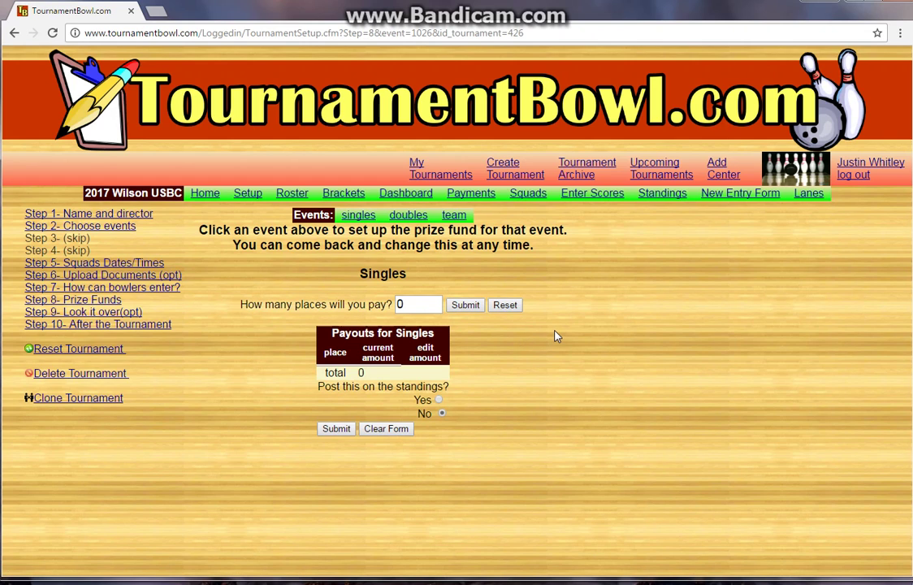
{"action": "left_click_drag", "start_coordinate": [435, 305], "coordinate": [386, 312]}
{"action": "type", "text": "5"}
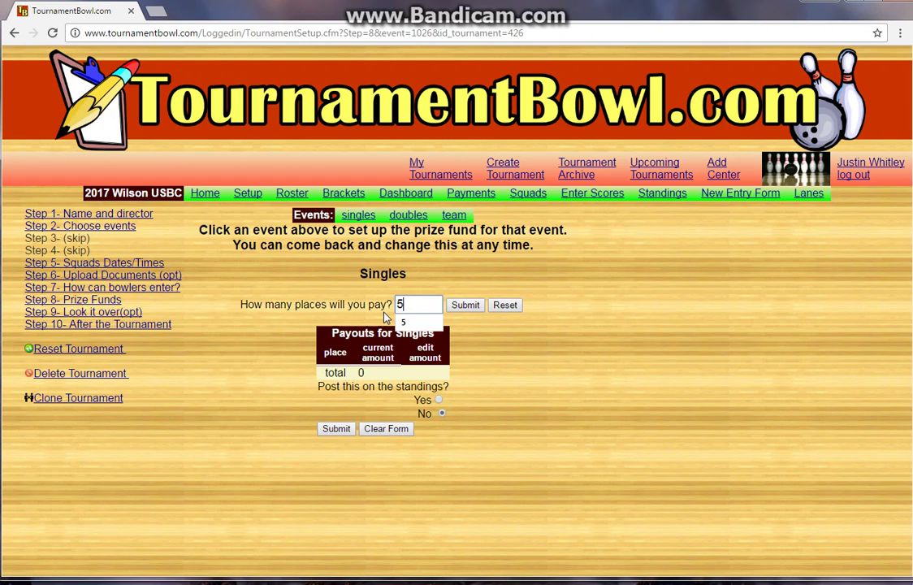
{"action": "key", "text": "Return"}
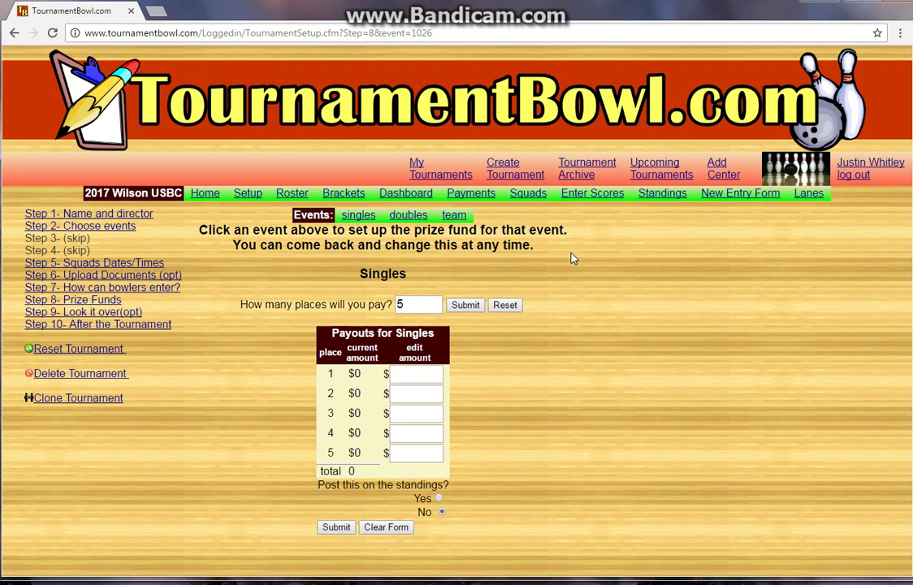
{"action": "left_click", "coordinate": [405, 193]}
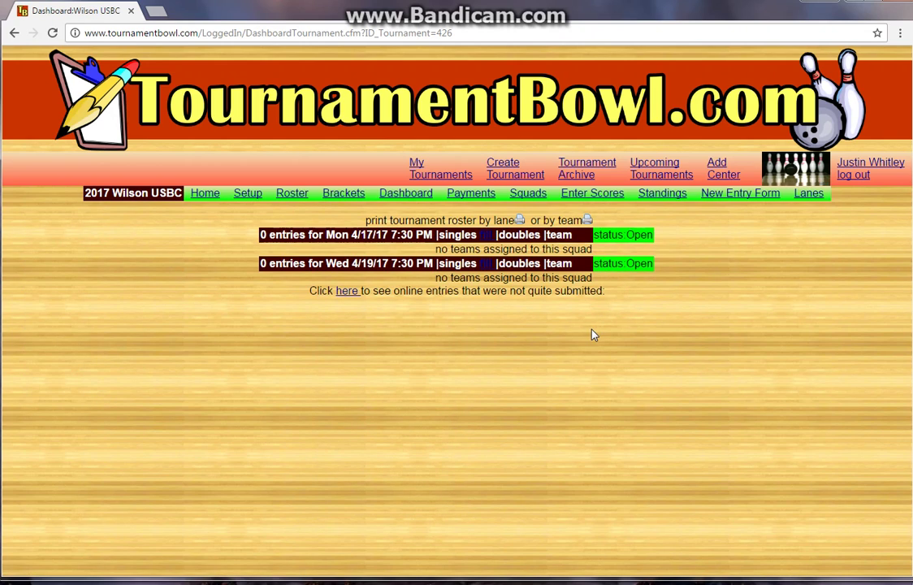